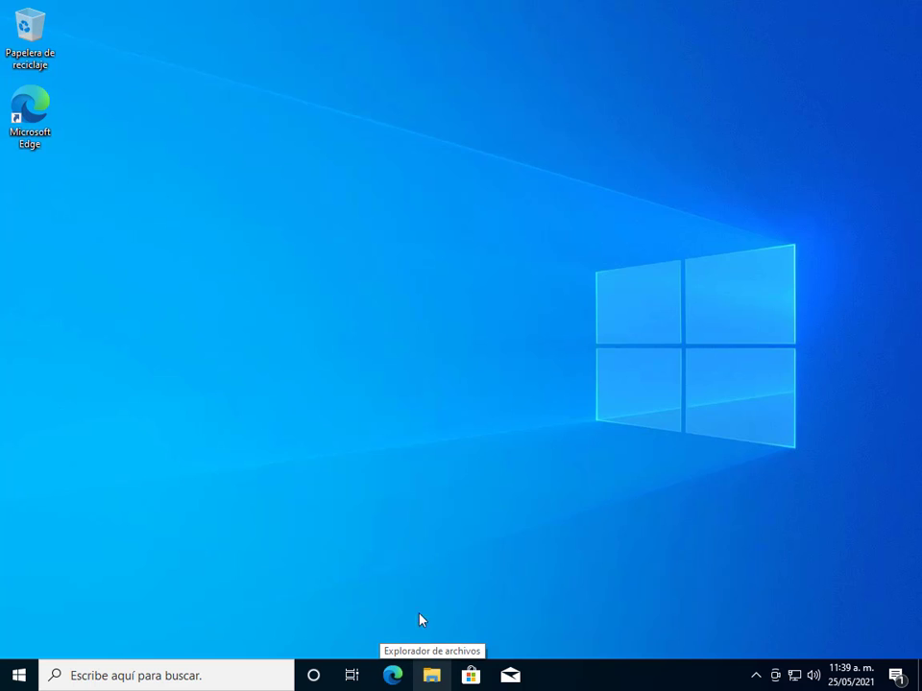
drag(376, 529, 444, 599)
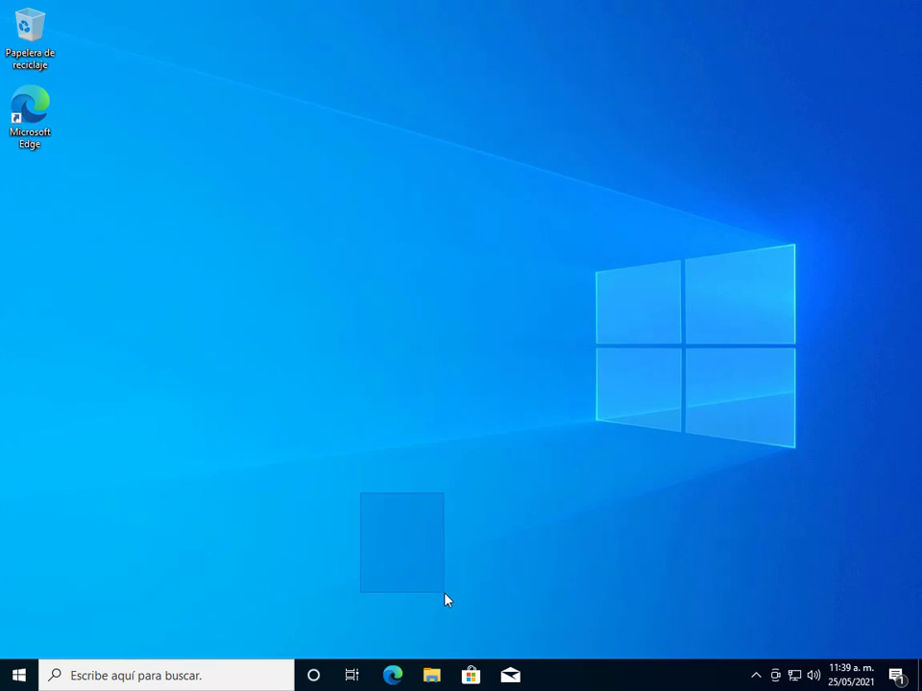
drag(257, 391, 387, 501)
drag(236, 394, 434, 547)
drag(260, 437, 407, 541)
drag(167, 396, 389, 578)
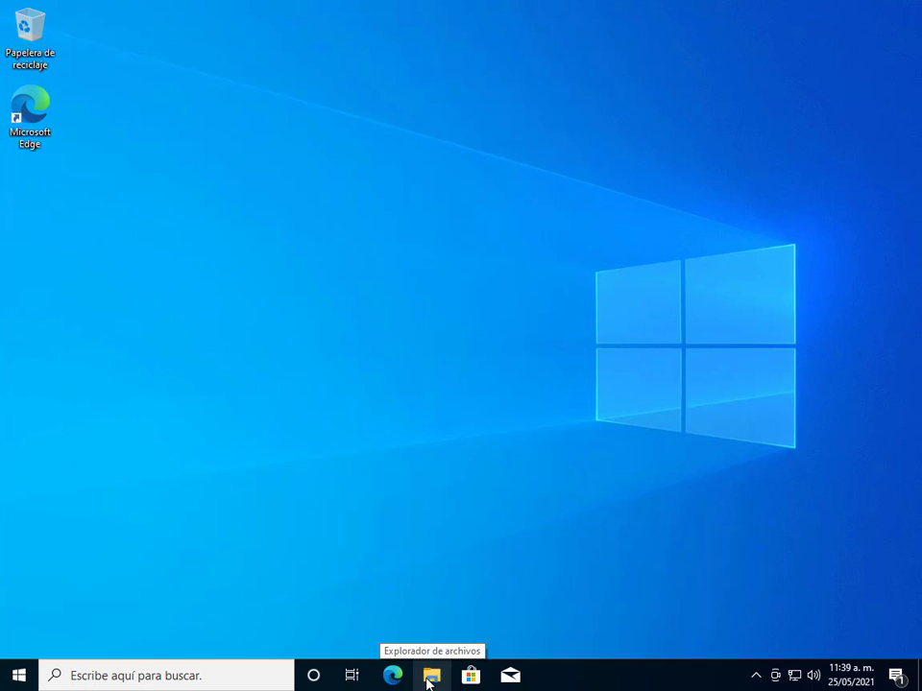
Step: Open File Explorer and go to the Imágenes folder
click(429, 678)
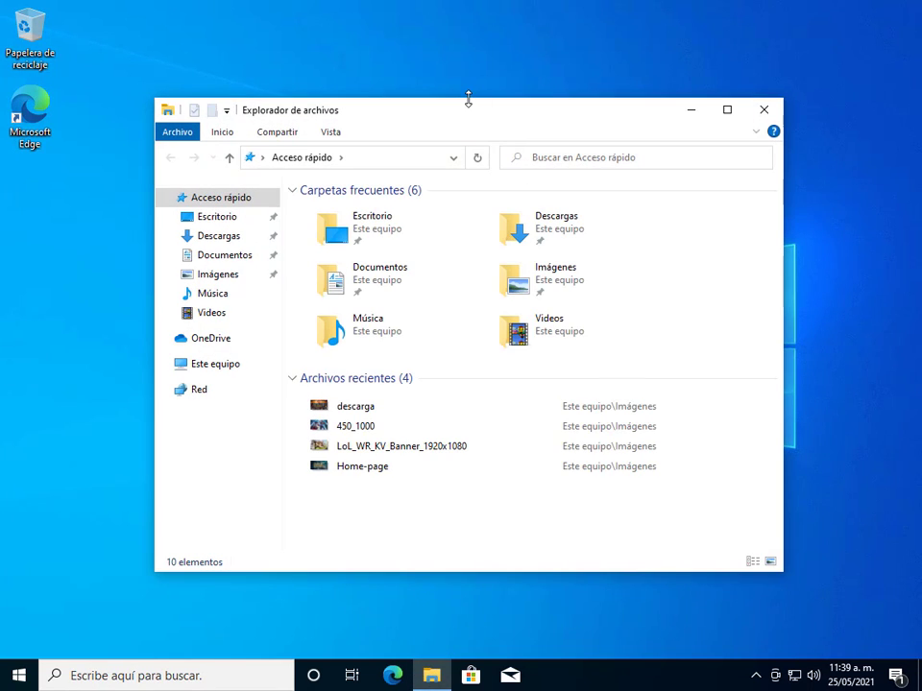
drag(496, 123, 534, 106)
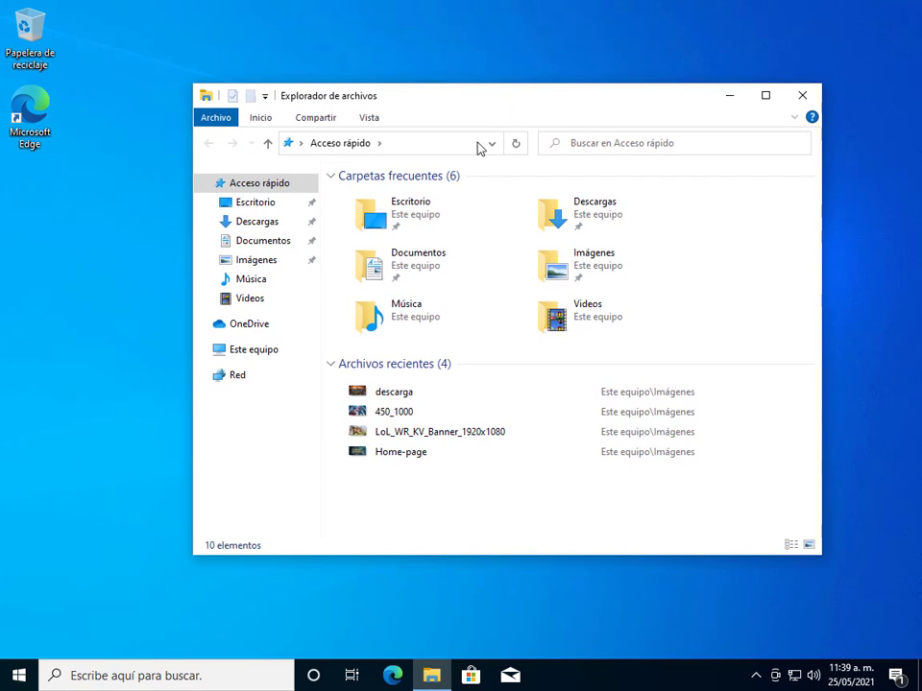
click(251, 267)
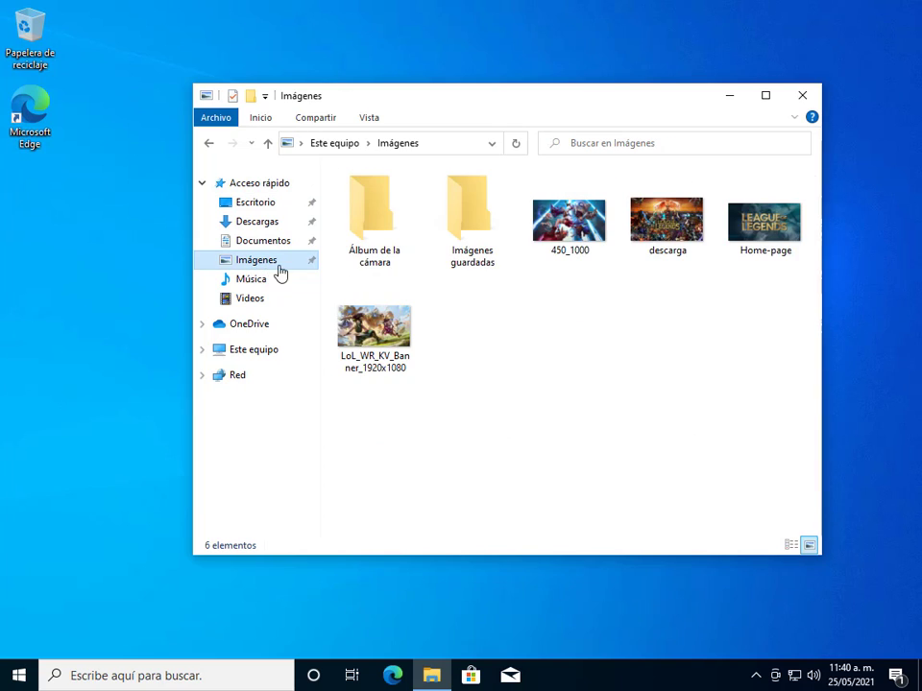
Step: Review the image files stored in the Imágenes folder: 450_1000, descarga, Home-page and LoL_WR_KV_Banner_1920x1080
click(372, 368)
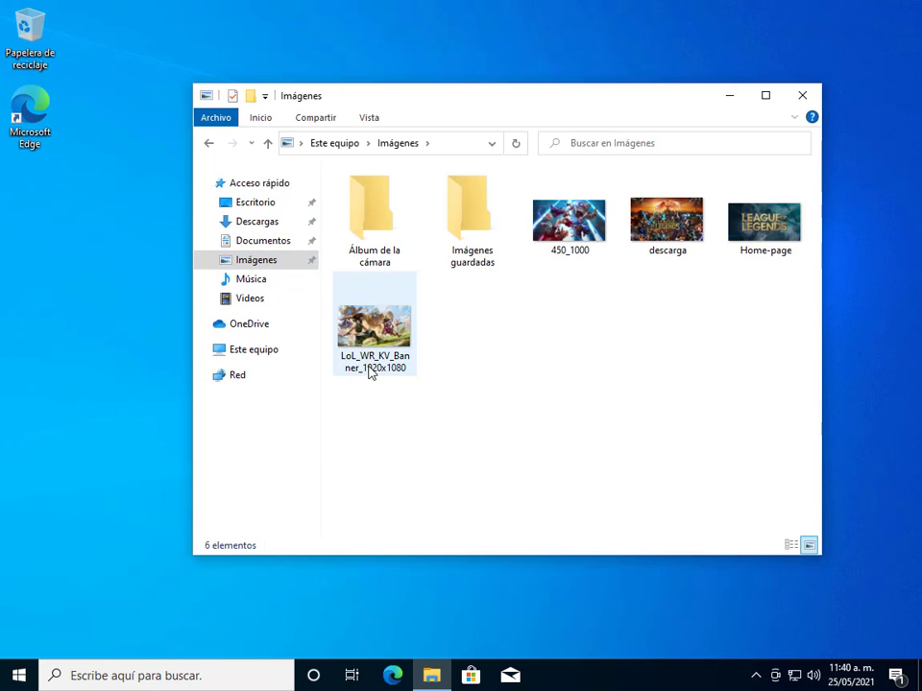
drag(394, 430, 556, 459)
click(368, 372)
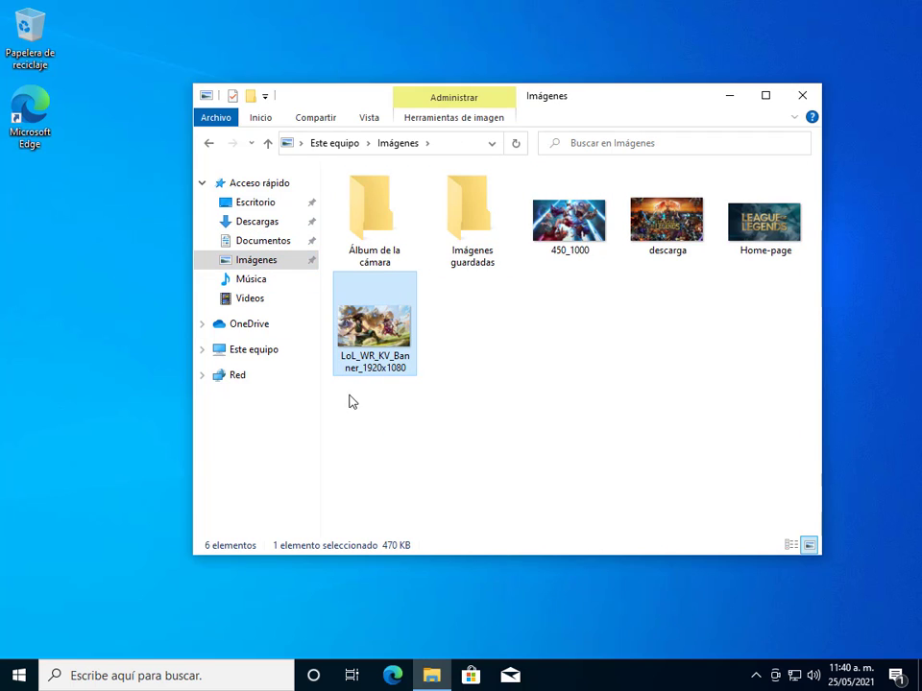
drag(338, 433, 809, 165)
click(434, 346)
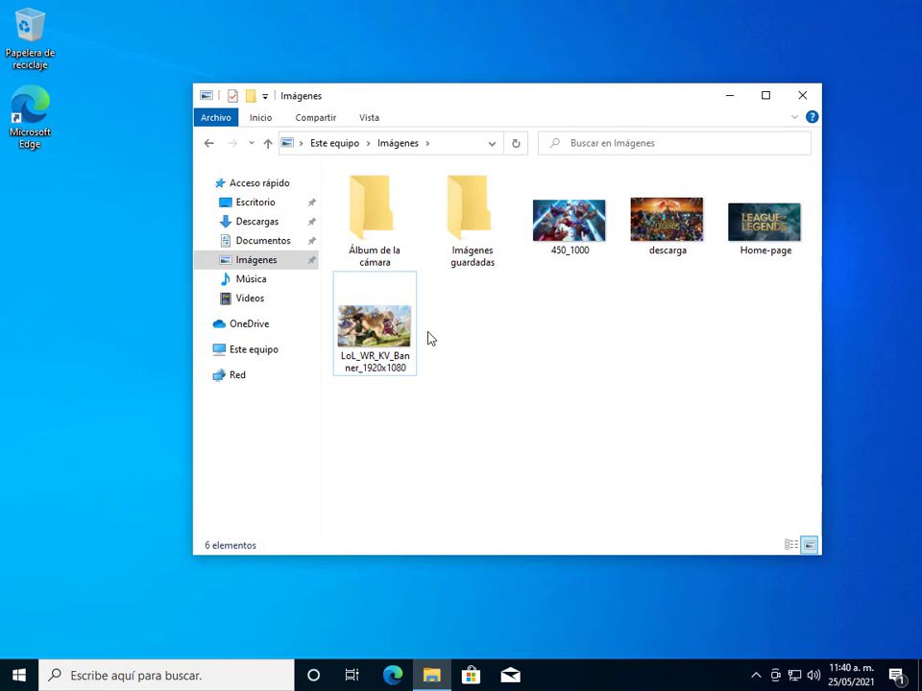
click(572, 255)
click(649, 254)
click(765, 244)
click(581, 252)
click(383, 365)
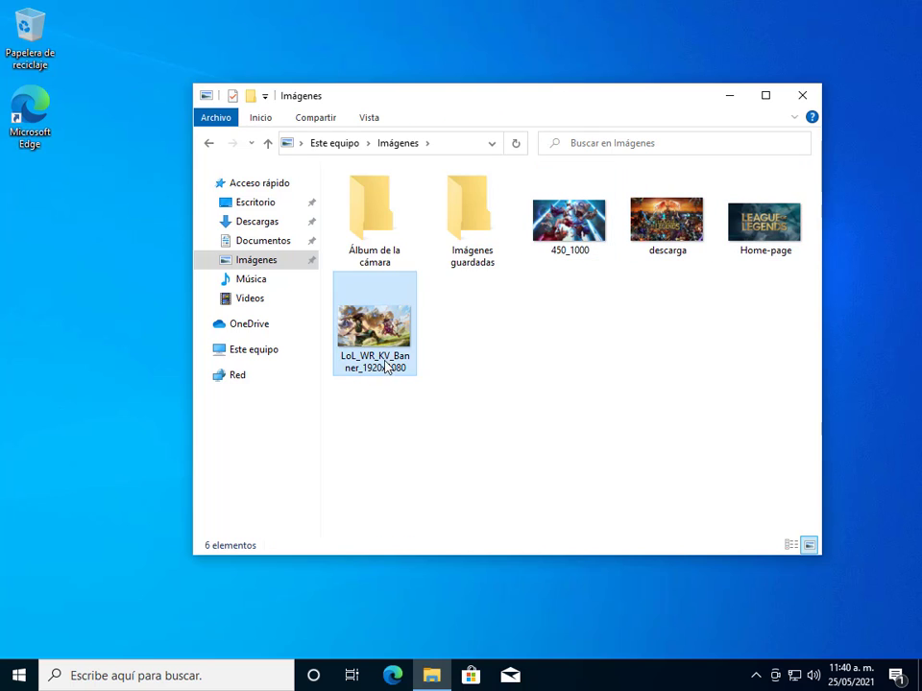
click(648, 247)
click(576, 240)
click(743, 253)
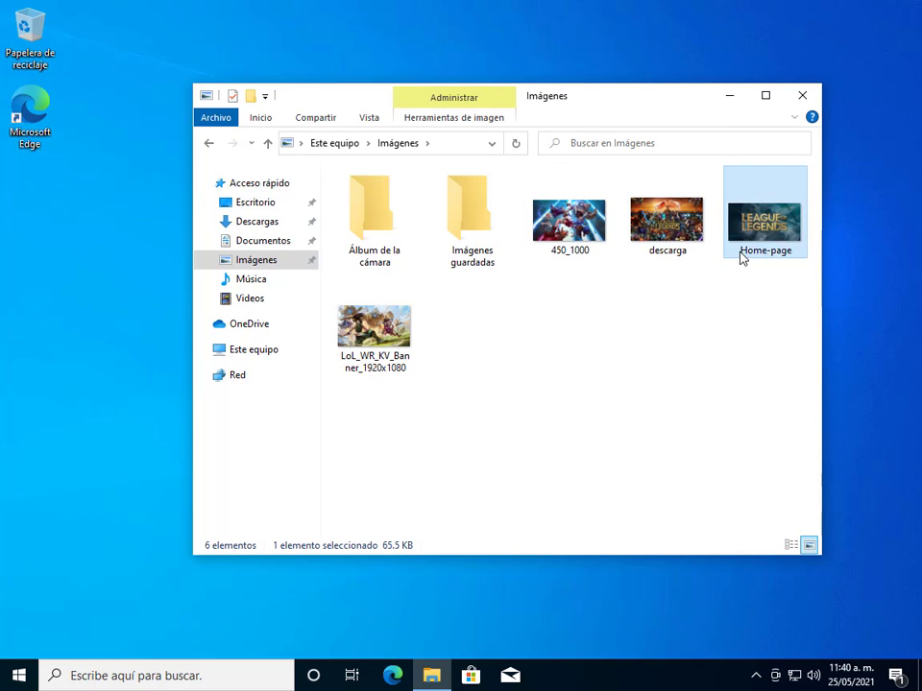
click(407, 372)
click(567, 252)
click(753, 248)
click(403, 355)
click(561, 254)
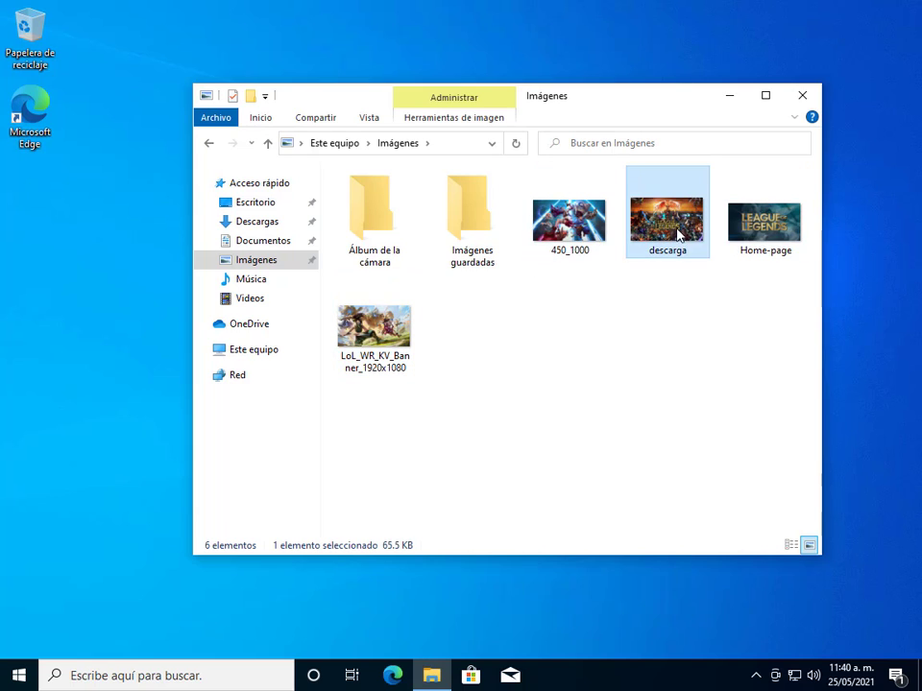
click(747, 258)
click(374, 329)
click(596, 247)
click(667, 223)
click(748, 213)
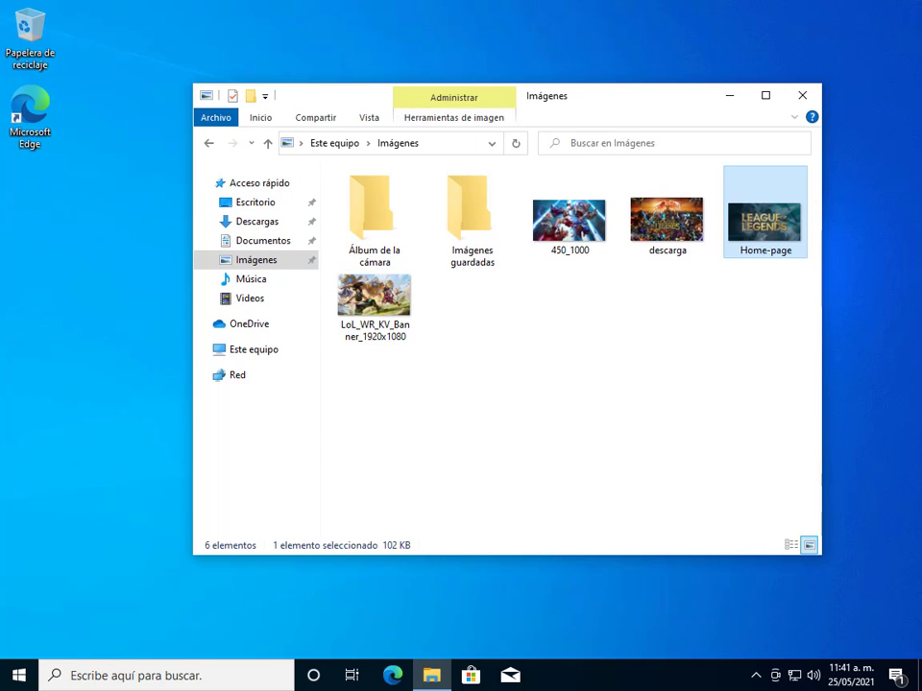
drag(566, 106, 539, 113)
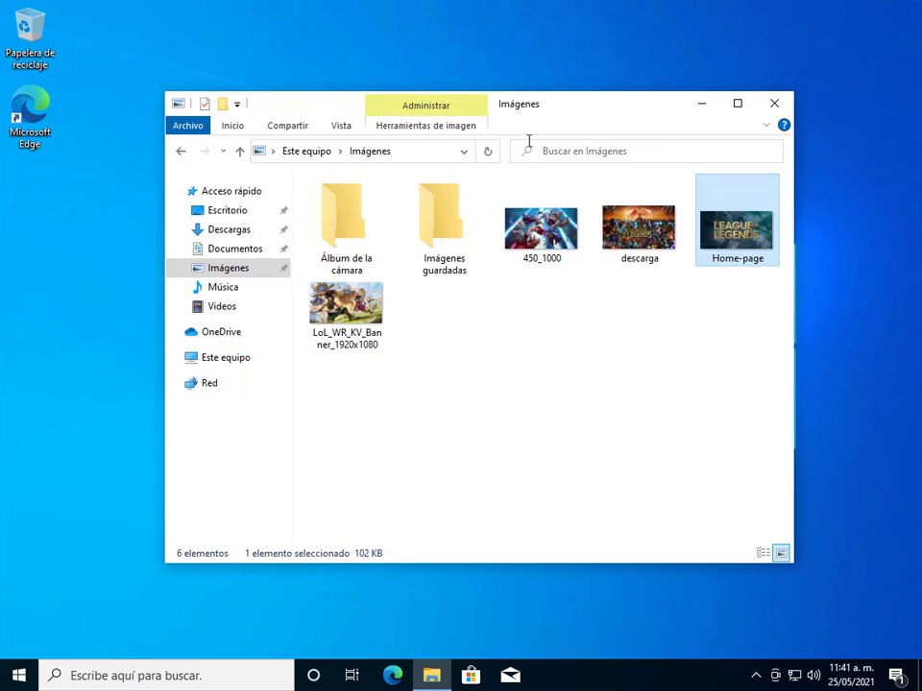
drag(566, 109, 535, 97)
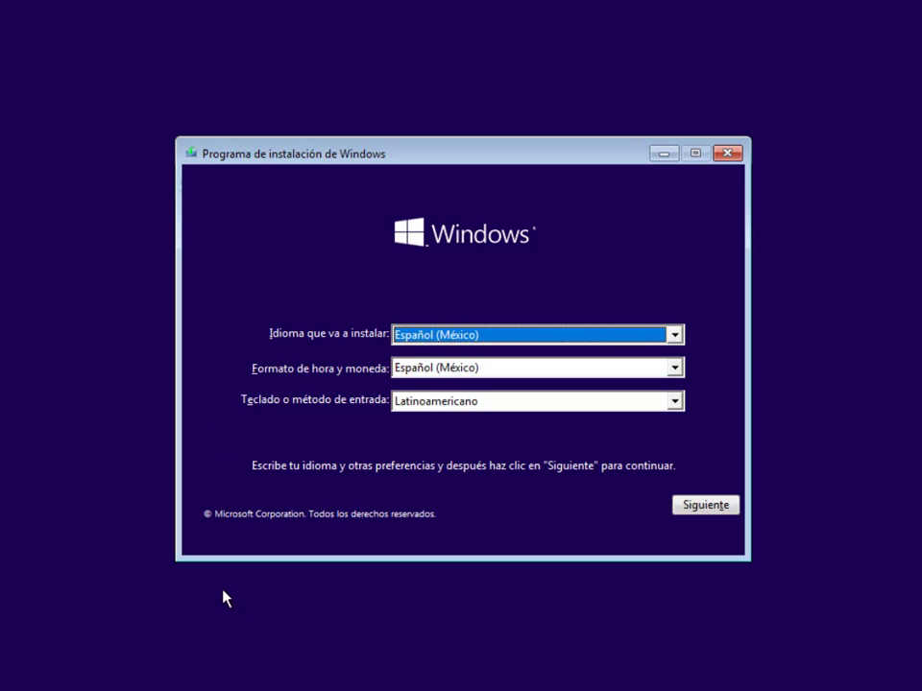
Step: Choose Español (México) as the language to install, keep the Latinoamericano keyboard, and start the Windows installation
click(674, 336)
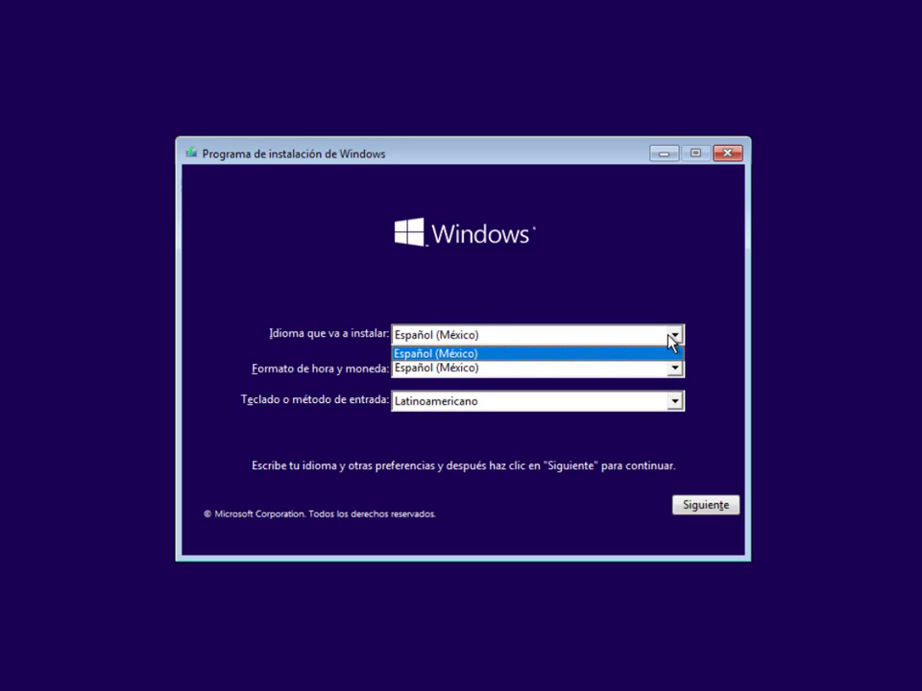
click(496, 357)
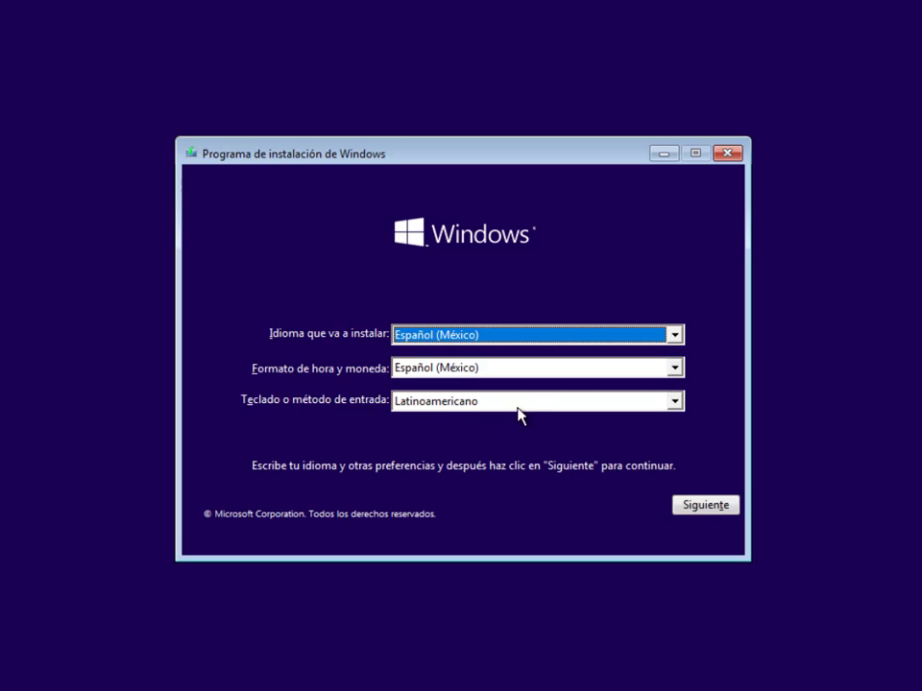
click(713, 503)
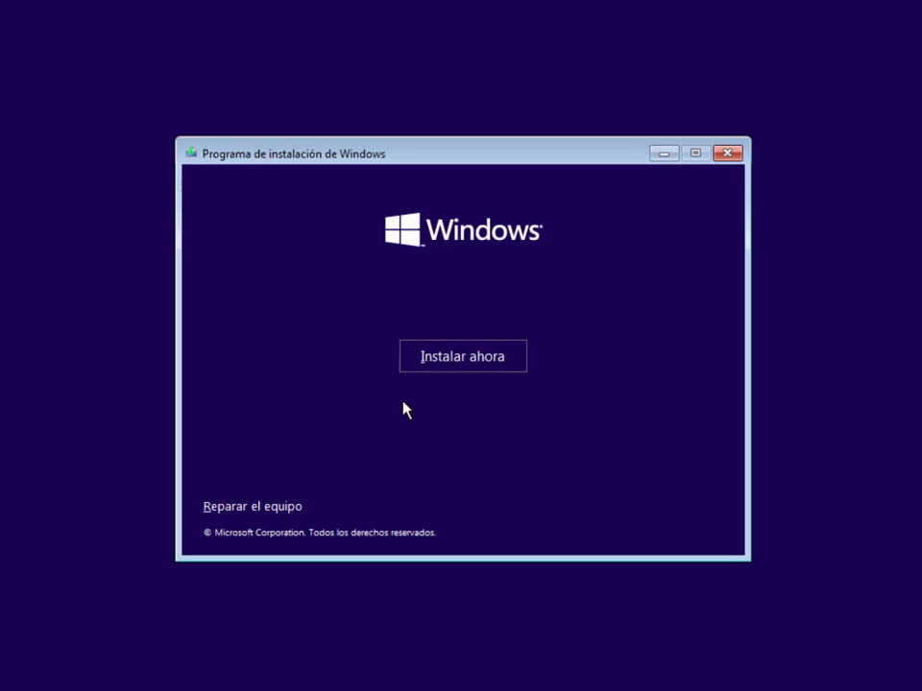
click(457, 366)
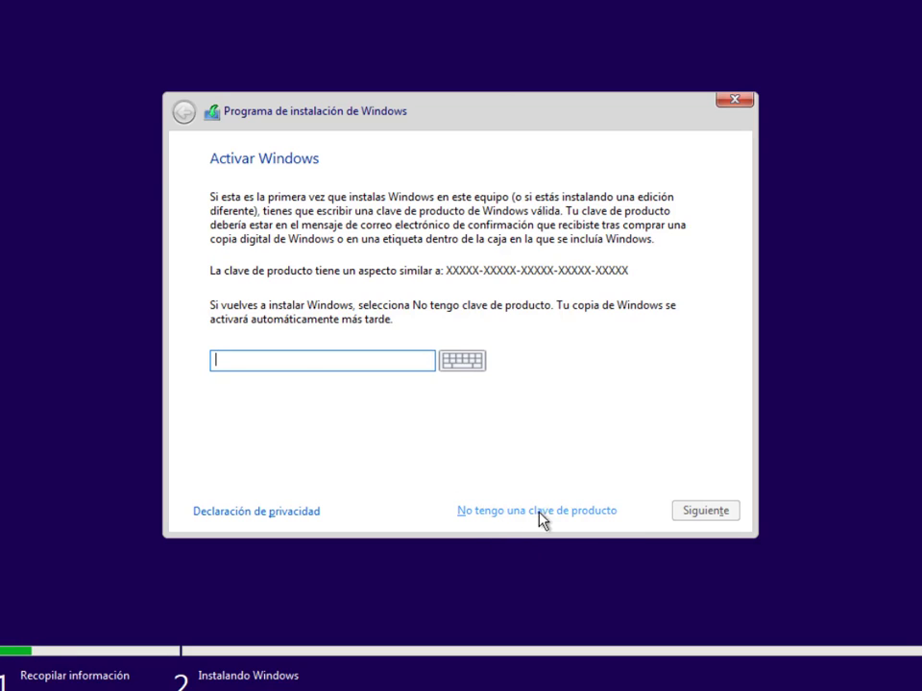
Step: Continue without a product key and choose Windows 10 Pro as the operating system to install
click(595, 510)
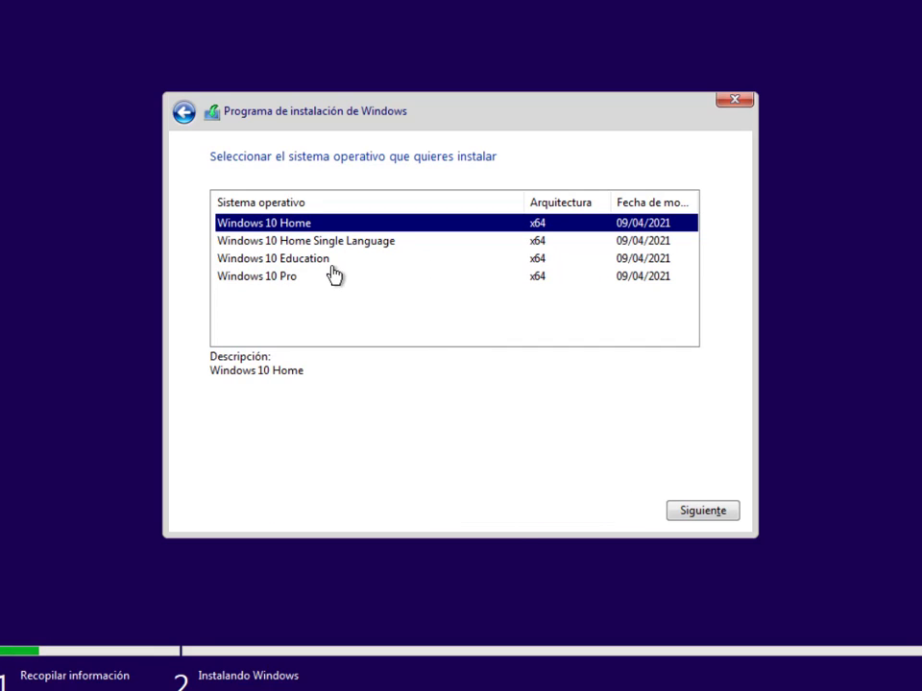
click(297, 277)
click(312, 223)
click(316, 276)
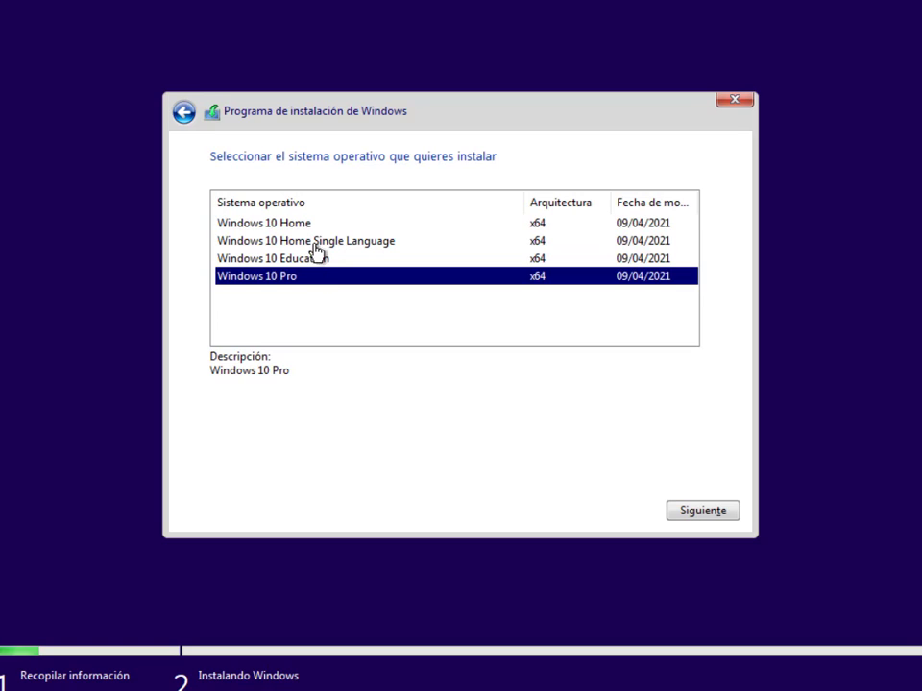
click(307, 225)
click(284, 278)
click(683, 514)
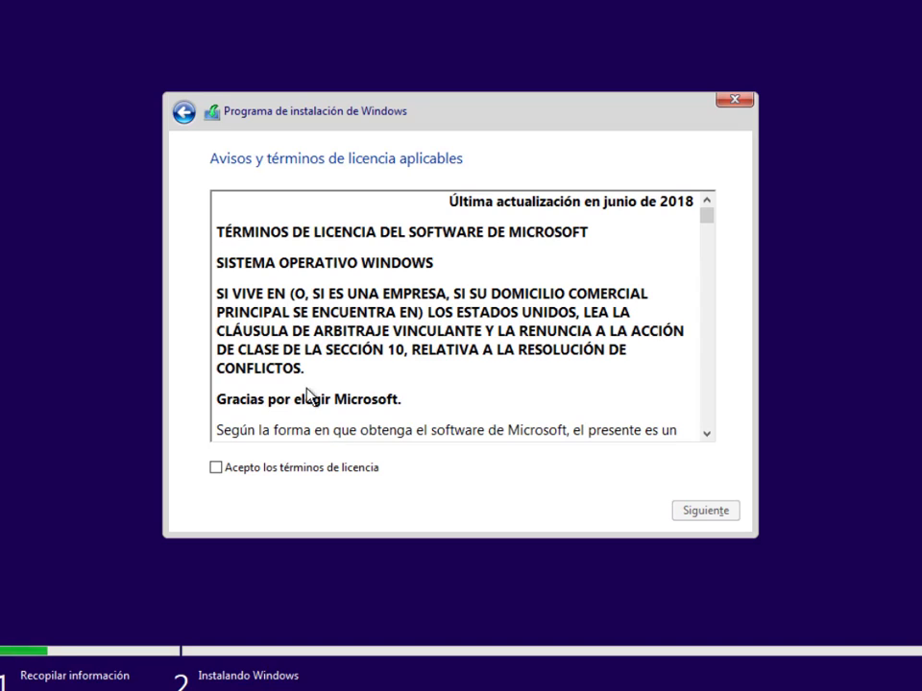
Step: Accept the license terms and choose the custom installation that installs only Windows
click(331, 469)
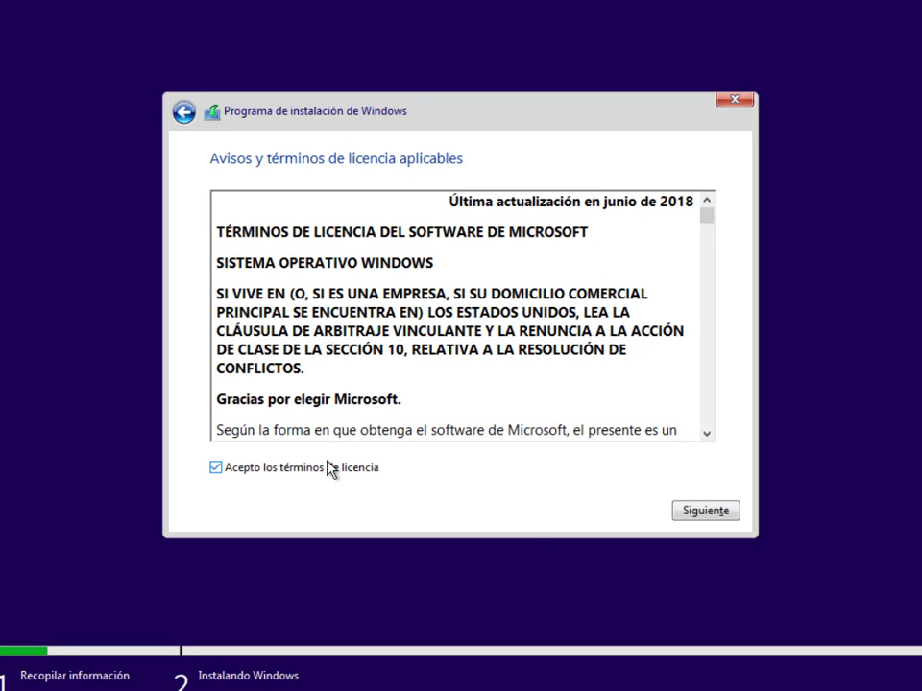
click(694, 519)
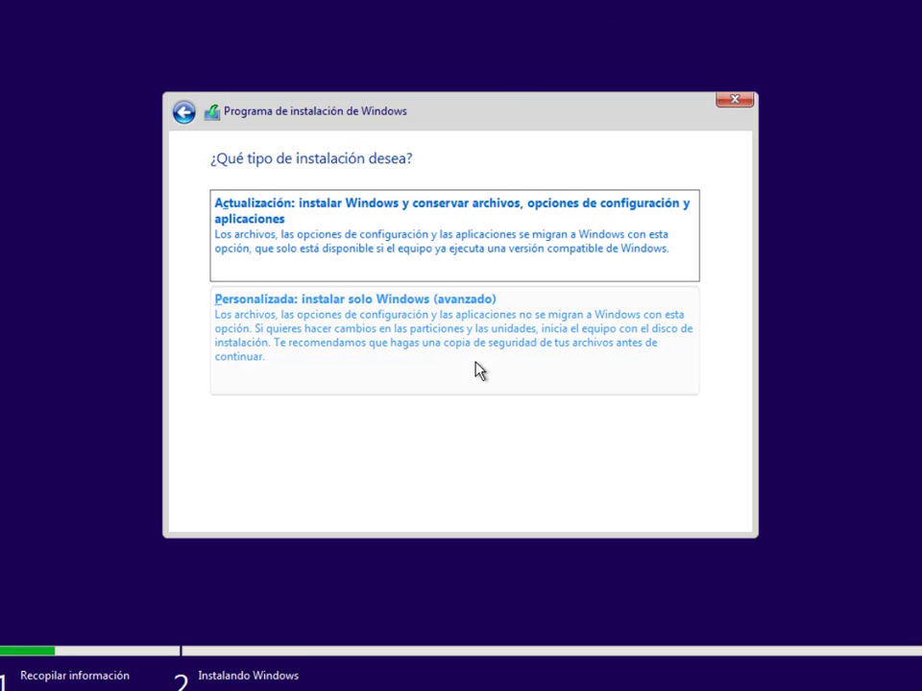
click(298, 313)
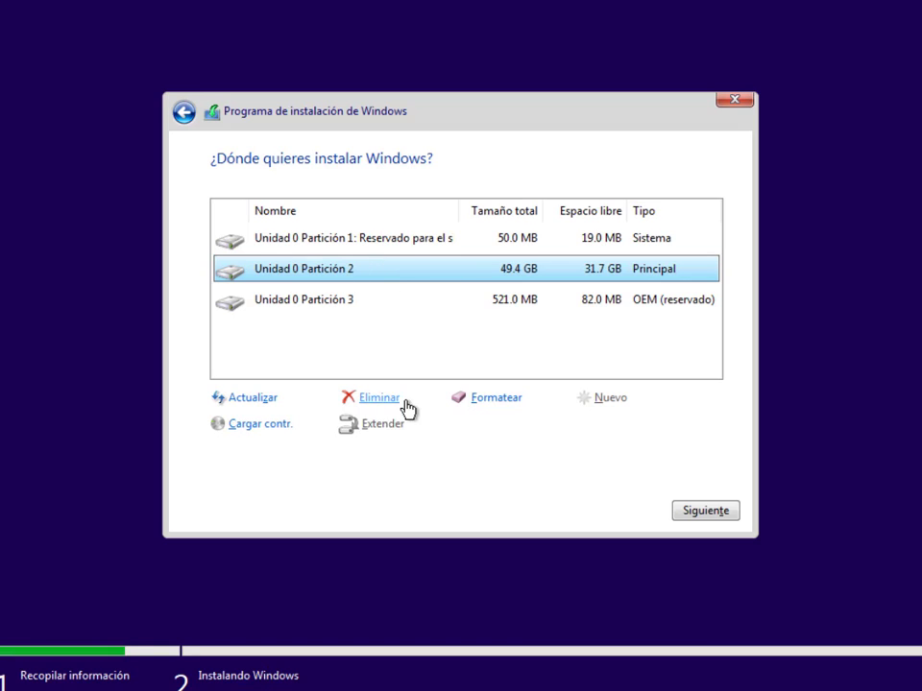
Step: Choose Unidad 0 Partición 2, the primary partition, as the installation destination without deleting or formatting it
click(352, 307)
click(365, 242)
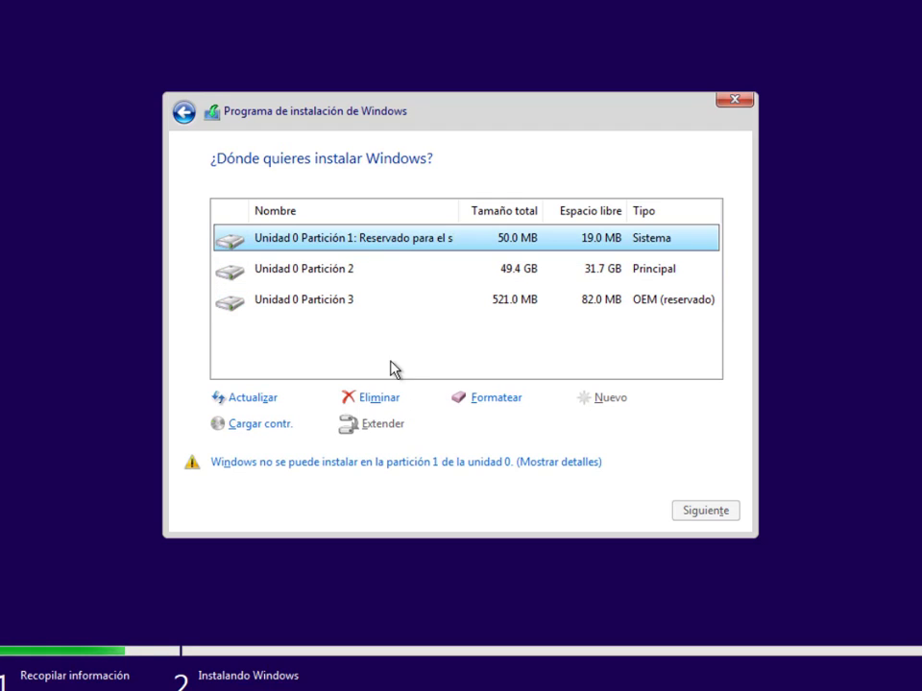
click(394, 273)
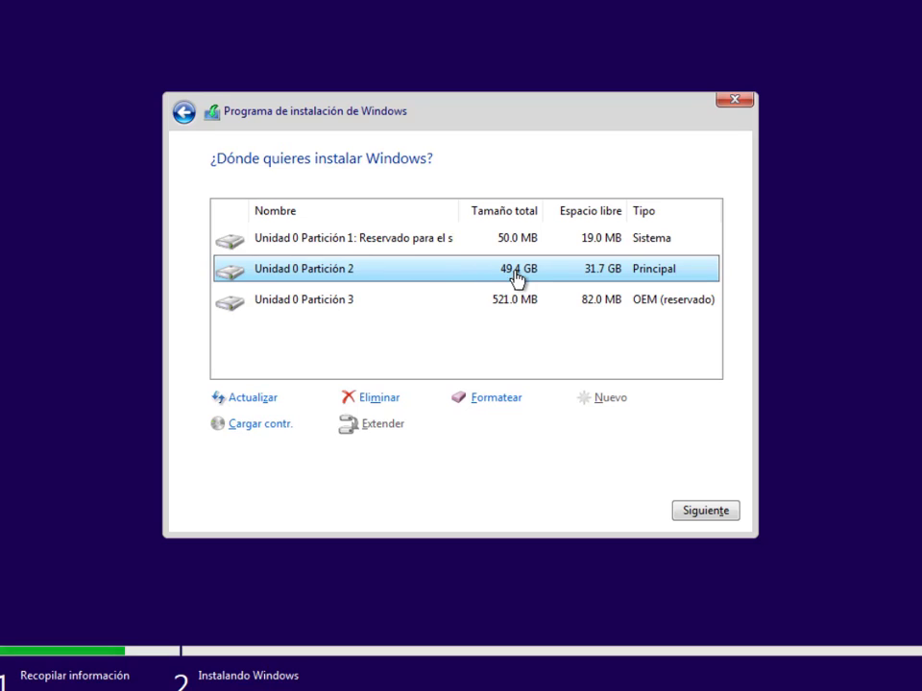
click(305, 296)
click(363, 278)
click(722, 511)
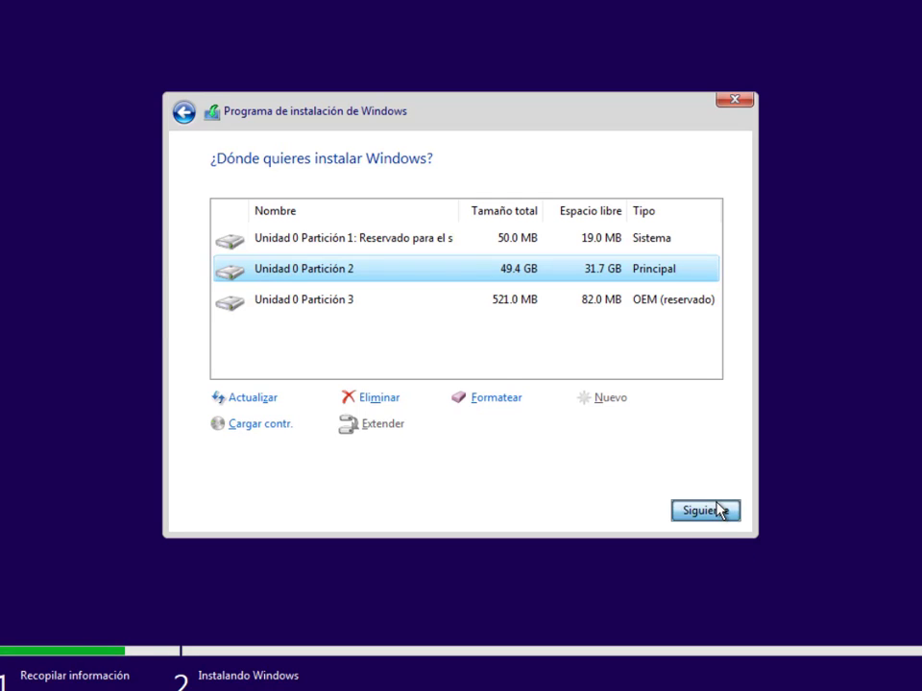
Step: Accept moving the previous installation's files to the Windows.old folder so the installation can begin
drag(456, 284, 400, 273)
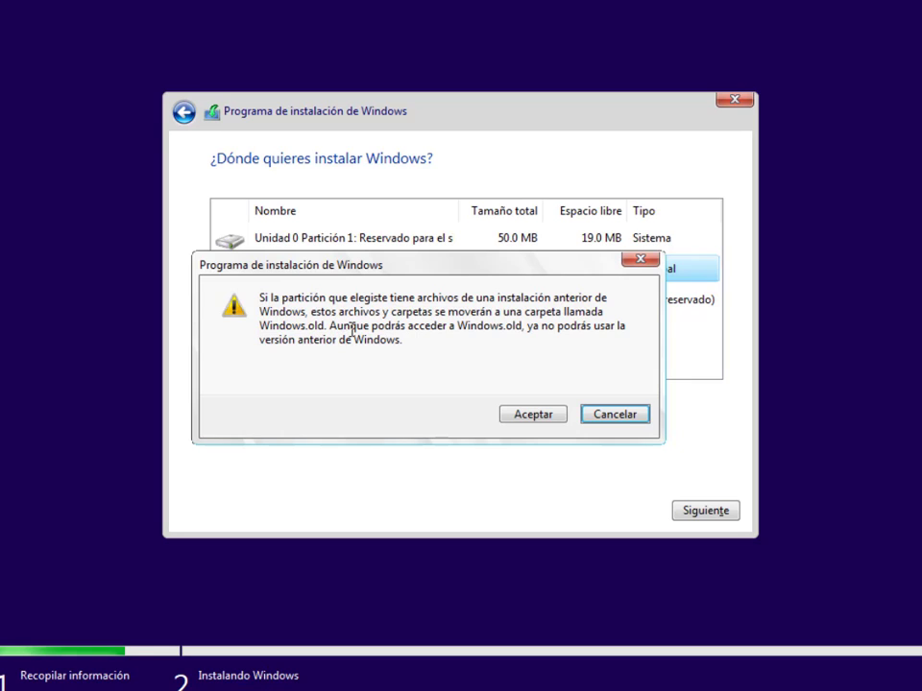
drag(384, 328, 434, 324)
click(432, 325)
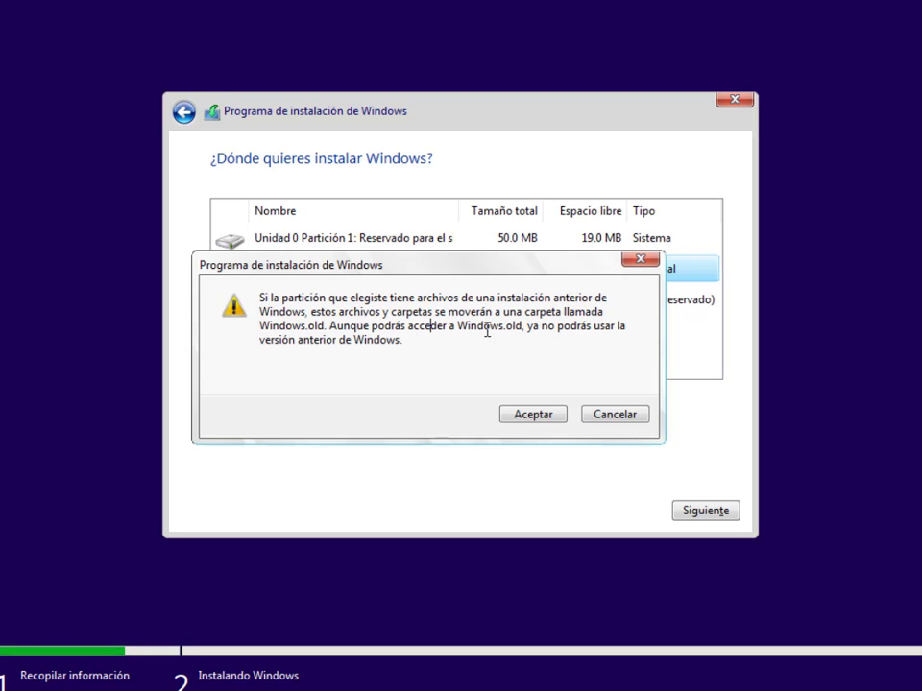
click(529, 414)
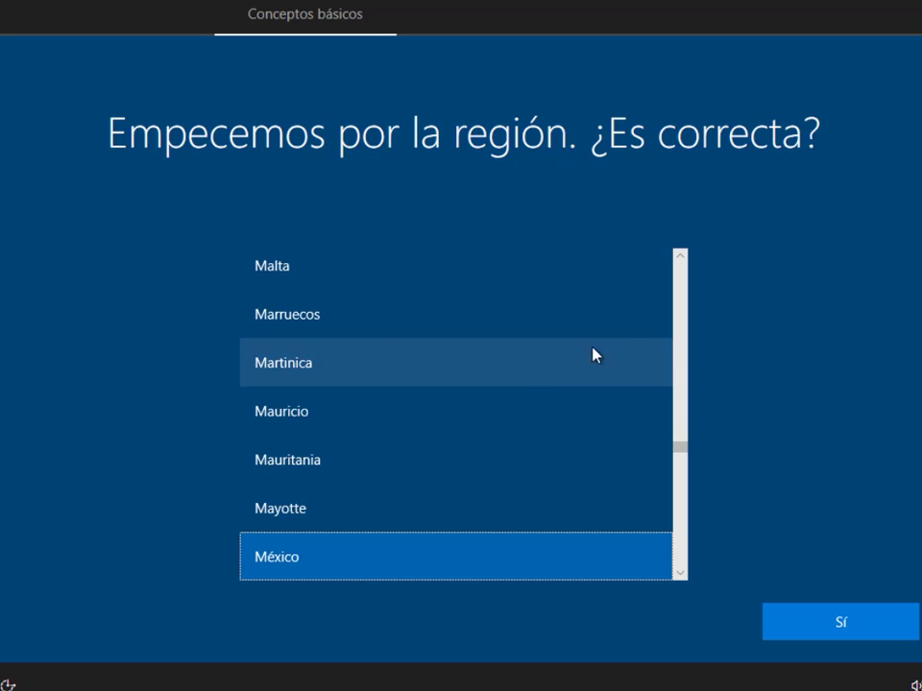
Step: Confirm México as the region and Latinoamericano as the keyboard layout, skipping a second layout
click(817, 637)
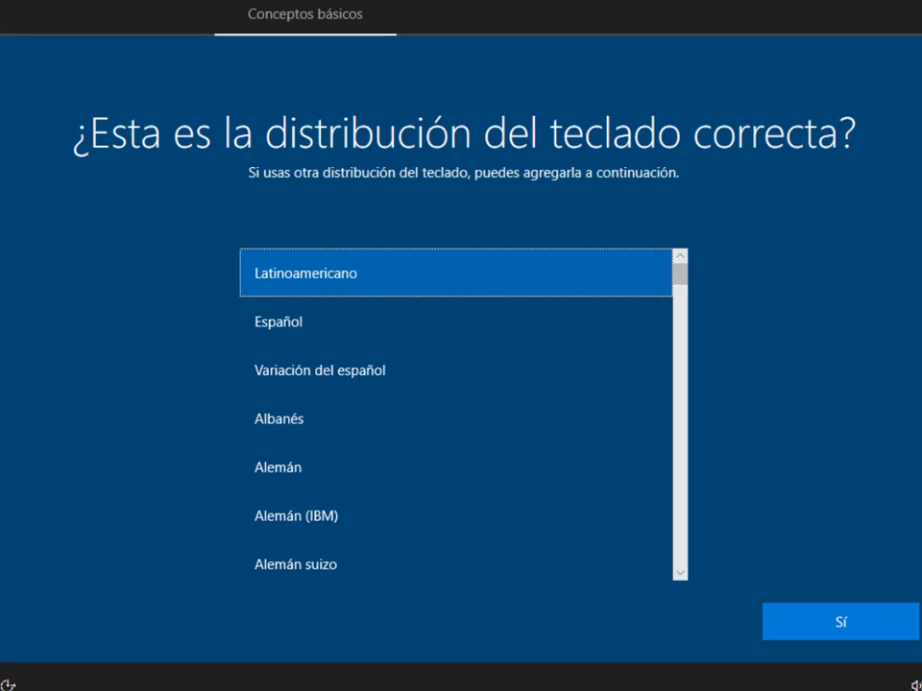
click(853, 621)
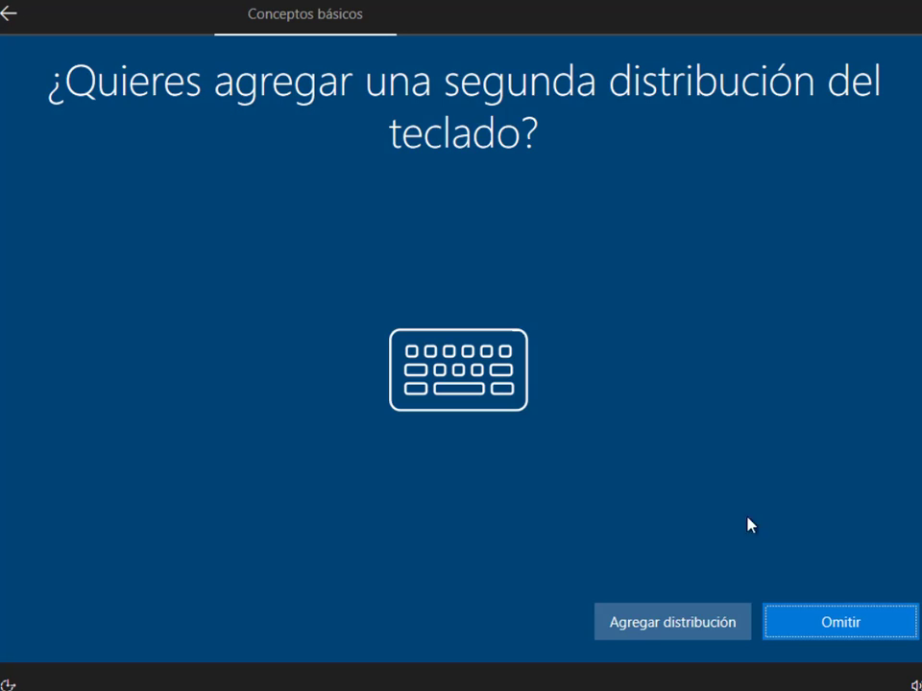
click(841, 632)
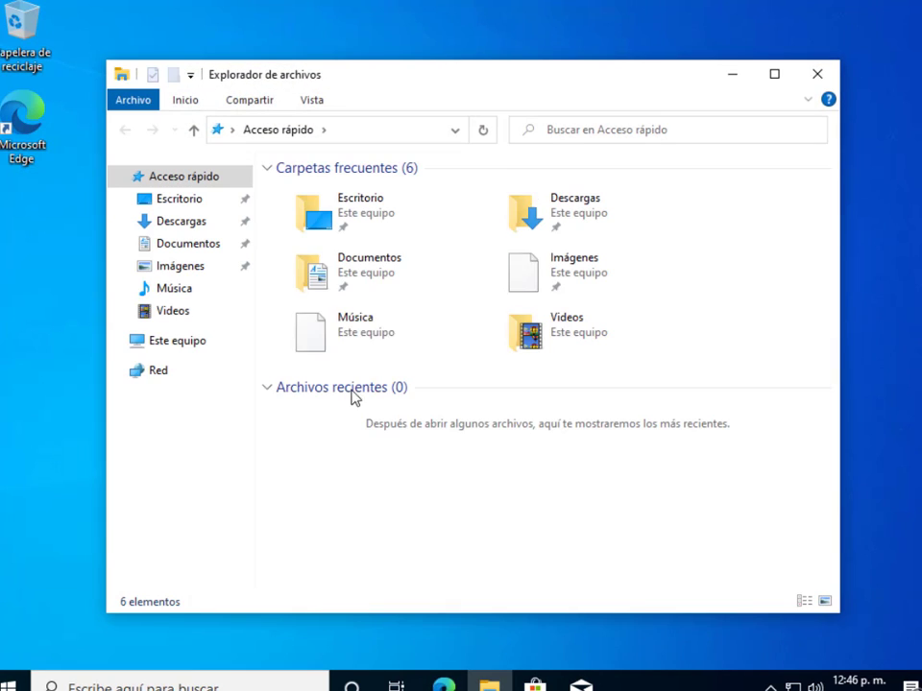
Step: Open the Windows.old folder on Disco local (C:) from Este equipo
click(168, 343)
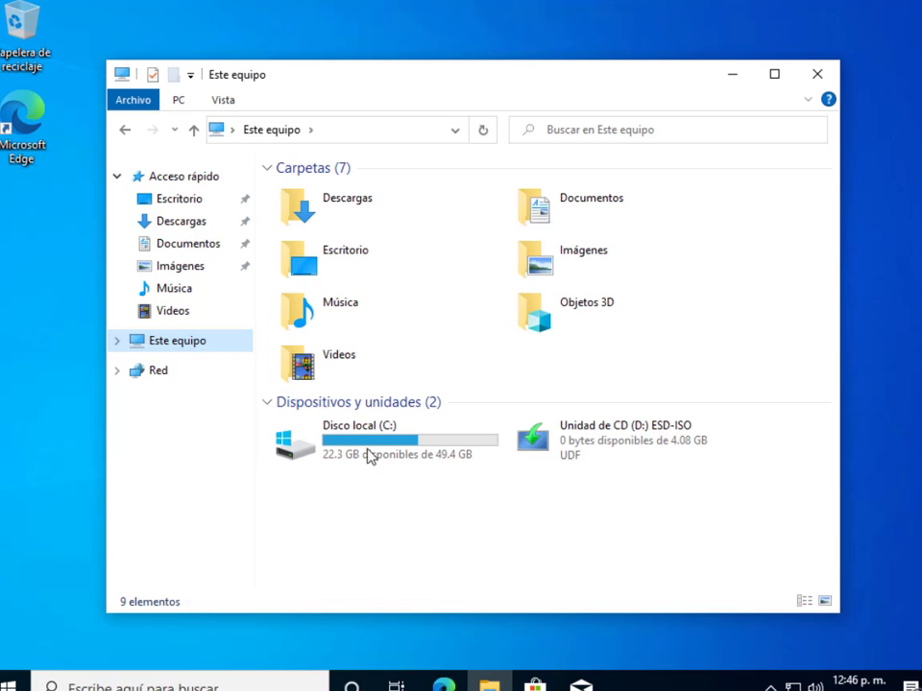
double_click(354, 444)
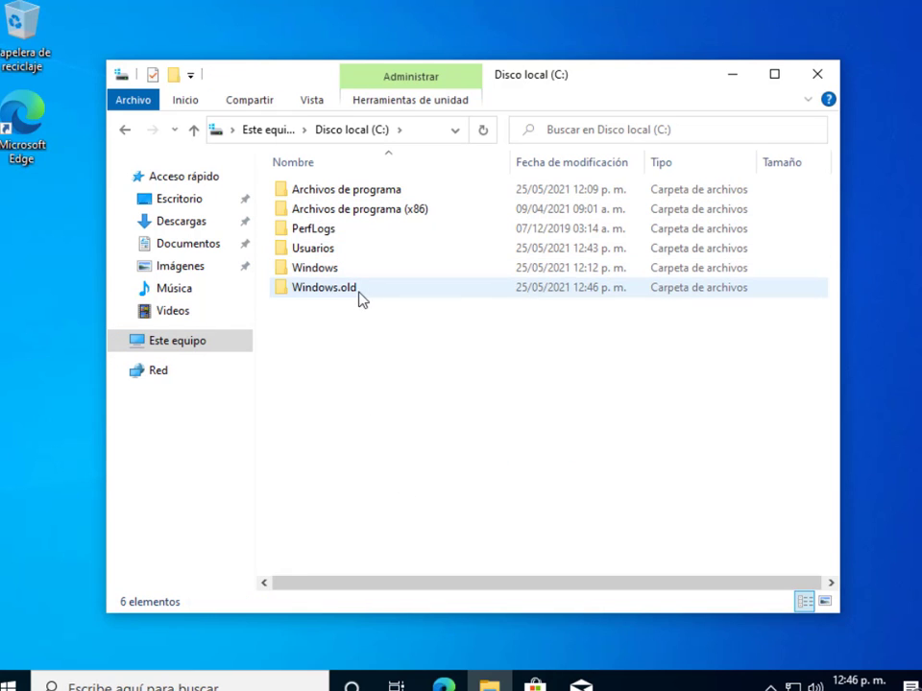
click(341, 299)
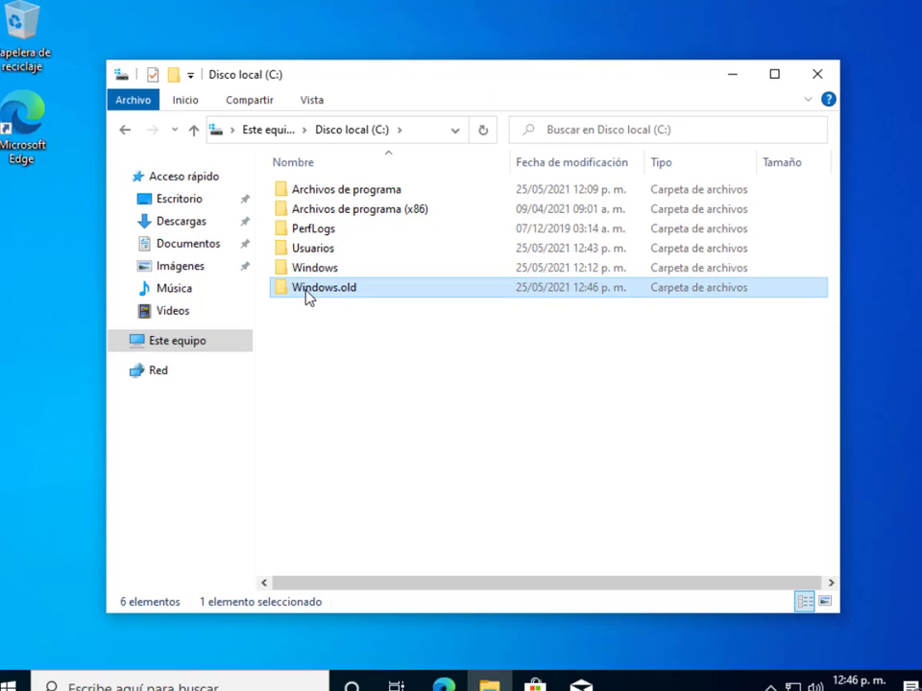
click(333, 321)
click(342, 270)
click(346, 302)
double_click(344, 289)
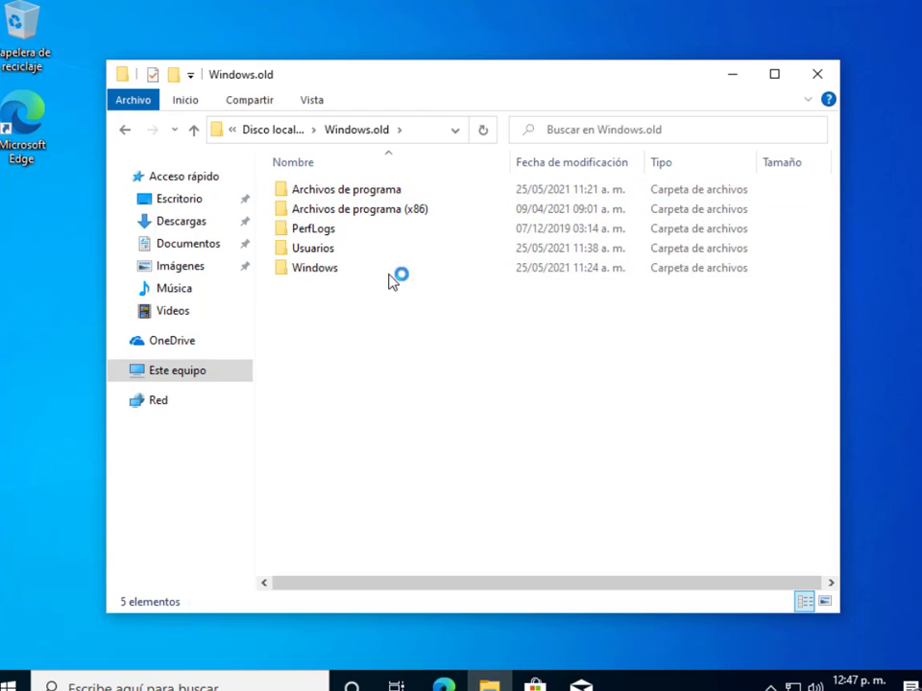
Step: Check the new installation's own Imágenes folder and return to the Windows.old folder on Disco local (C:)
click(182, 275)
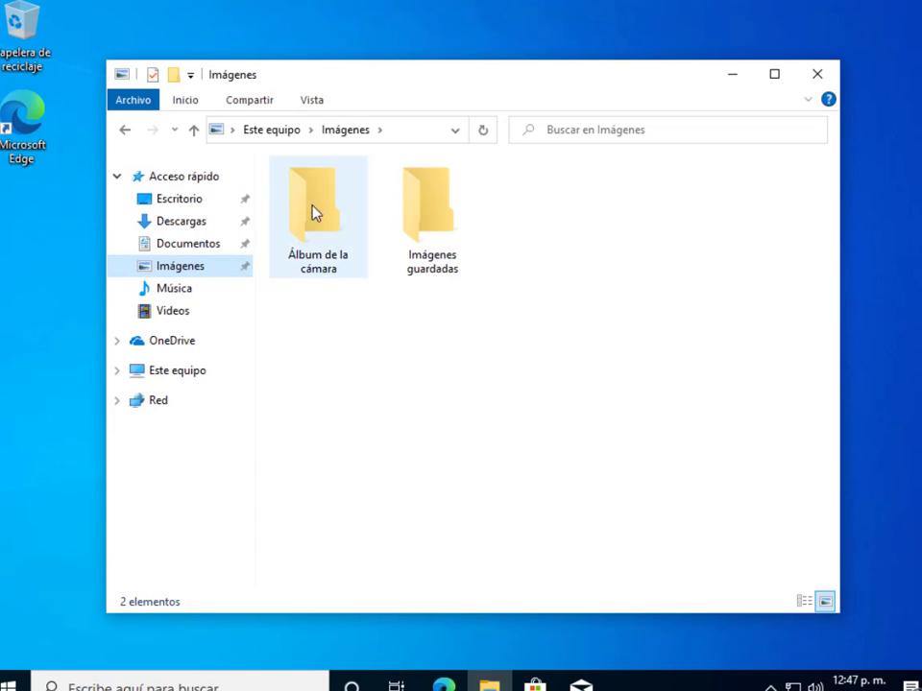
click(187, 375)
double_click(407, 440)
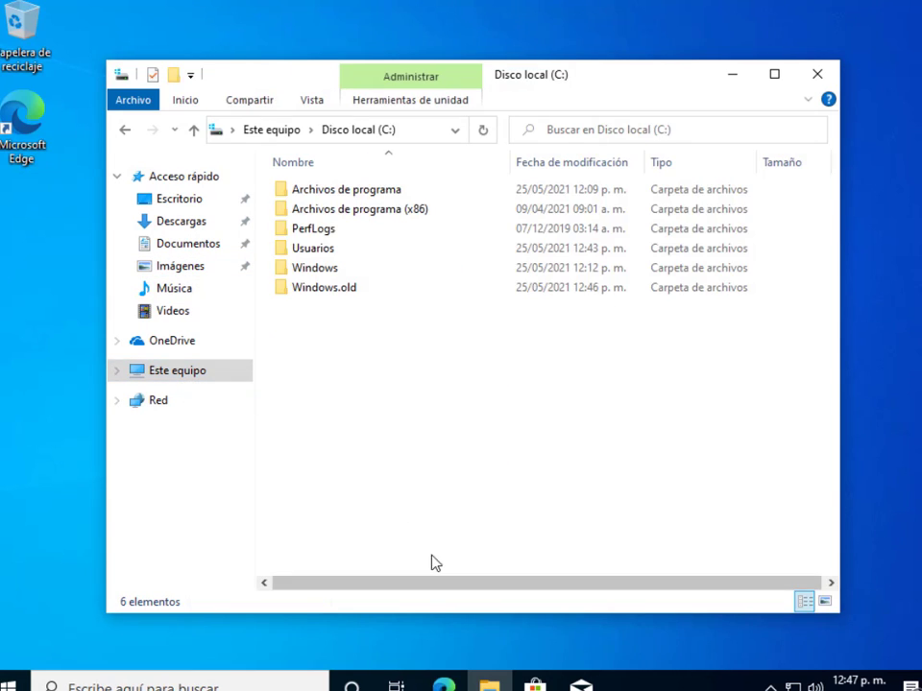
double_click(351, 291)
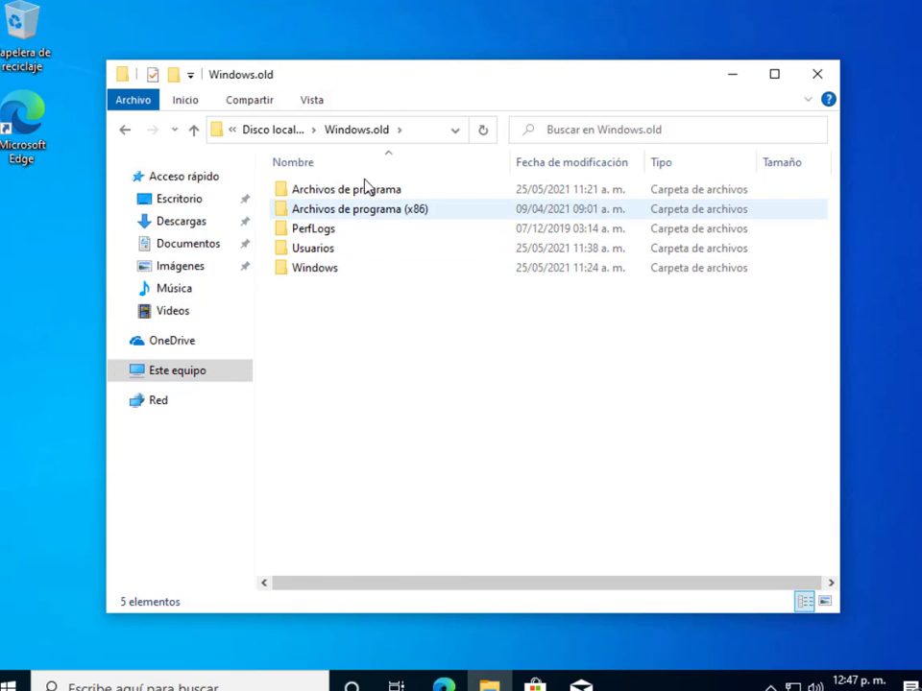
Step: Open the previous user's Imágenes folder under Usuarios in Windows.old and look over the preserved pictures
double_click(341, 254)
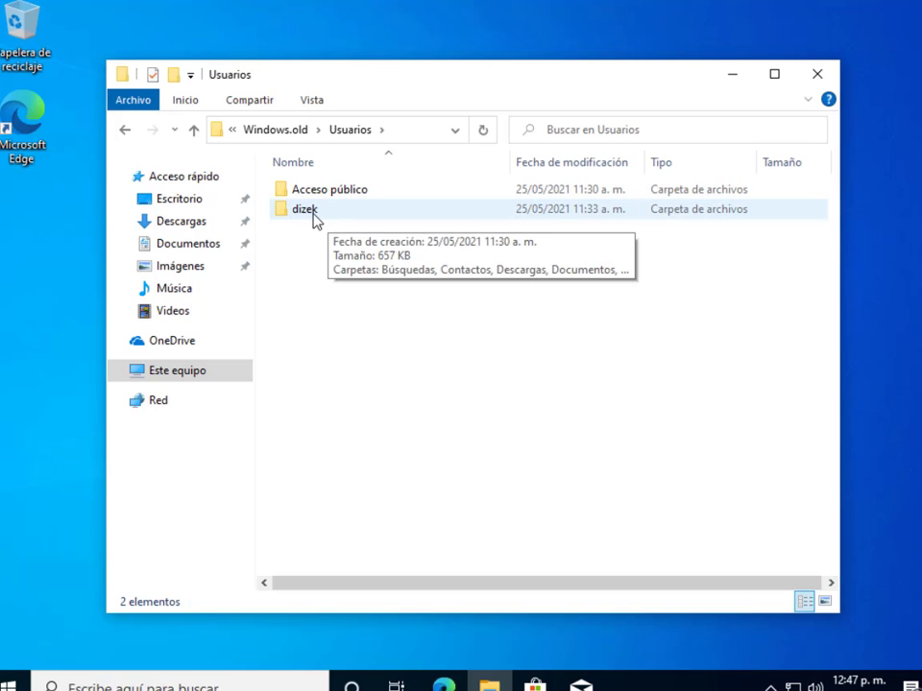
double_click(316, 219)
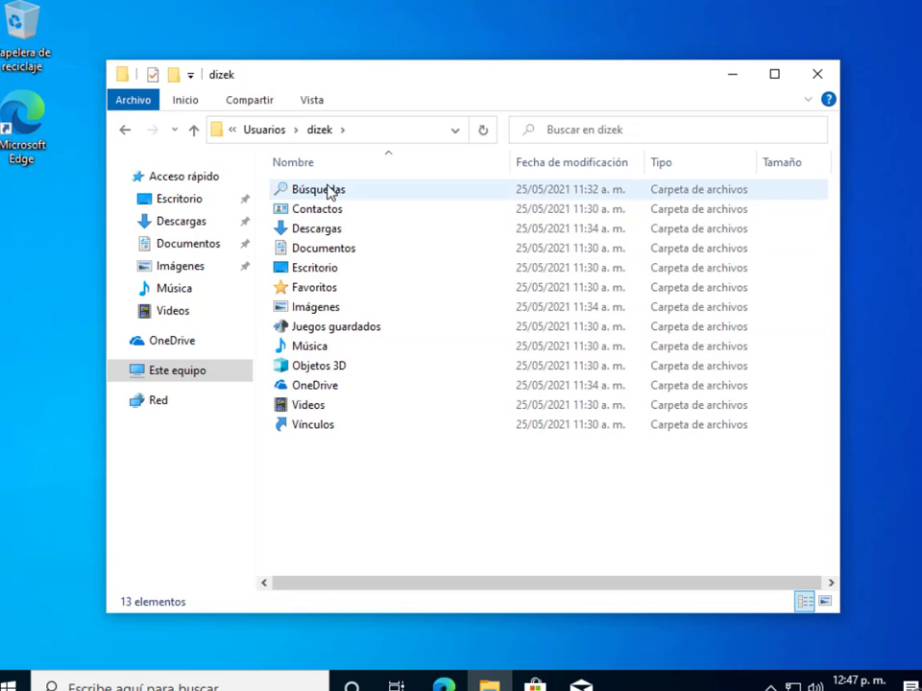
double_click(294, 306)
drag(538, 275, 849, 240)
drag(485, 404, 280, 403)
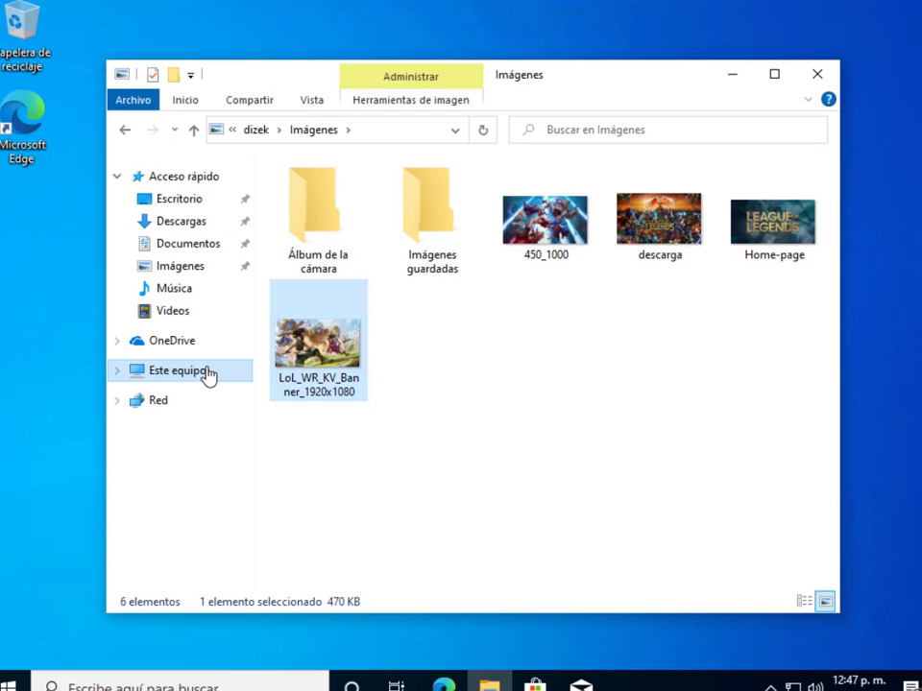
Step: Go back to Windows.old, inspect its Archivos de programa (x86) folder, and close the file explorer window
click(124, 129)
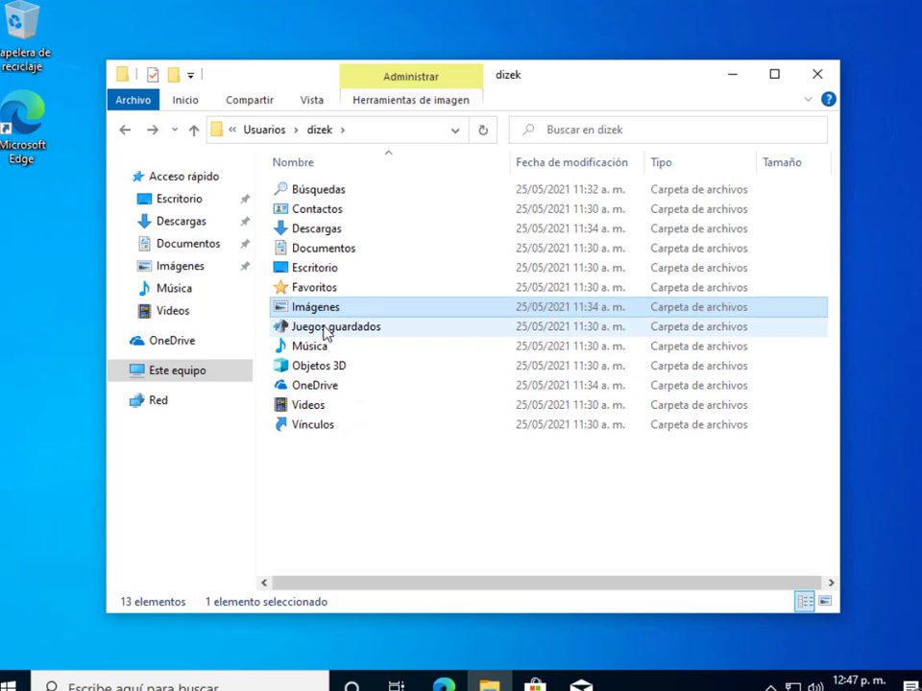
click(256, 134)
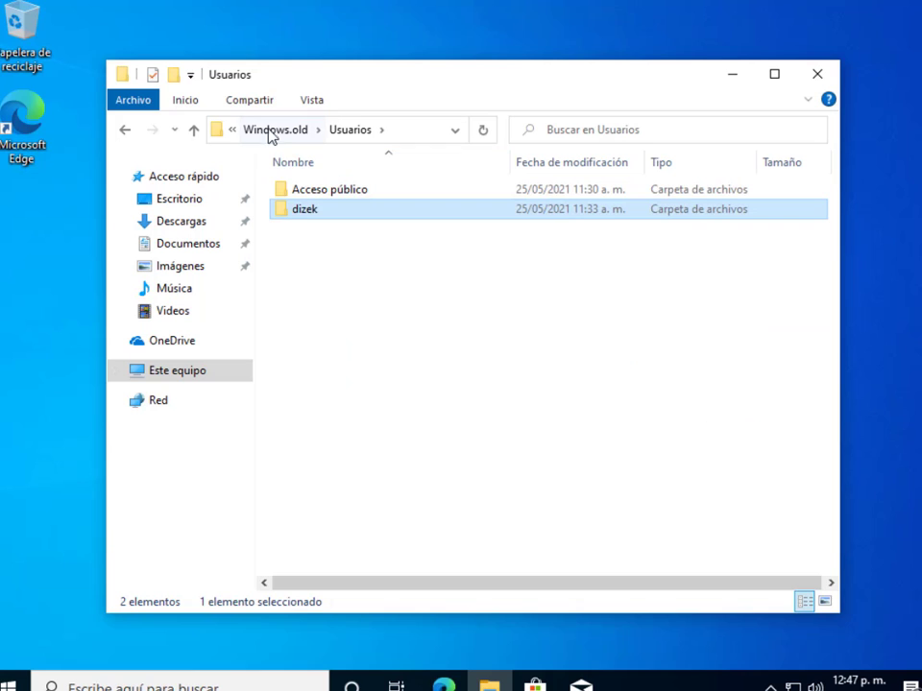
click(271, 134)
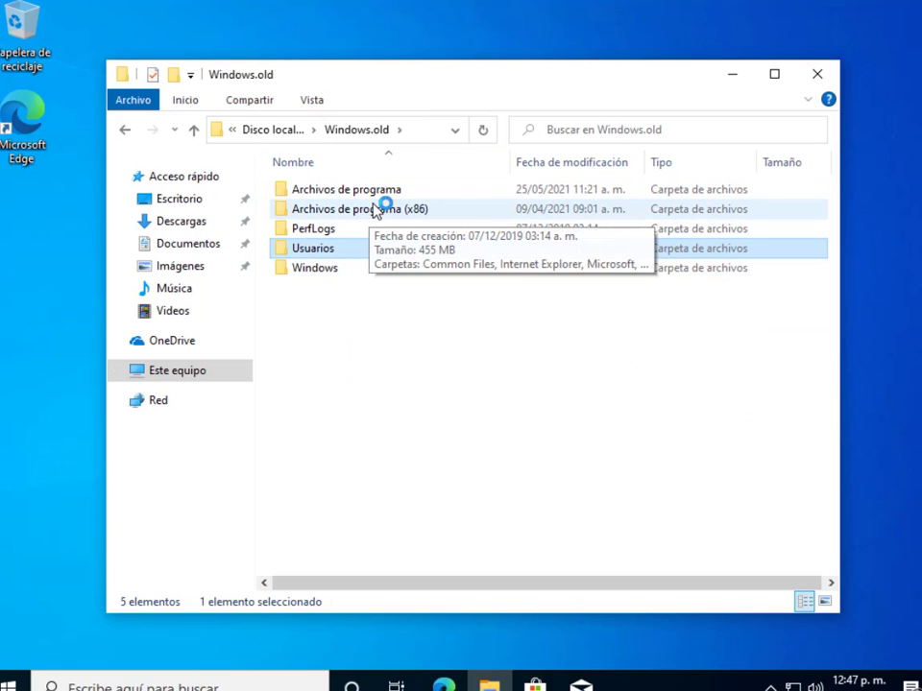
double_click(373, 210)
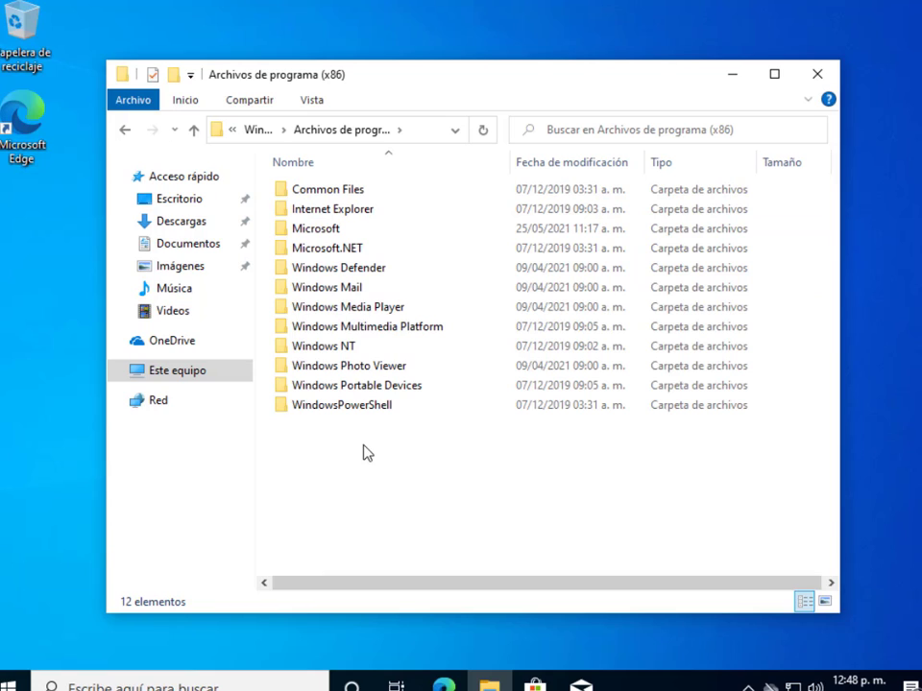
click(217, 377)
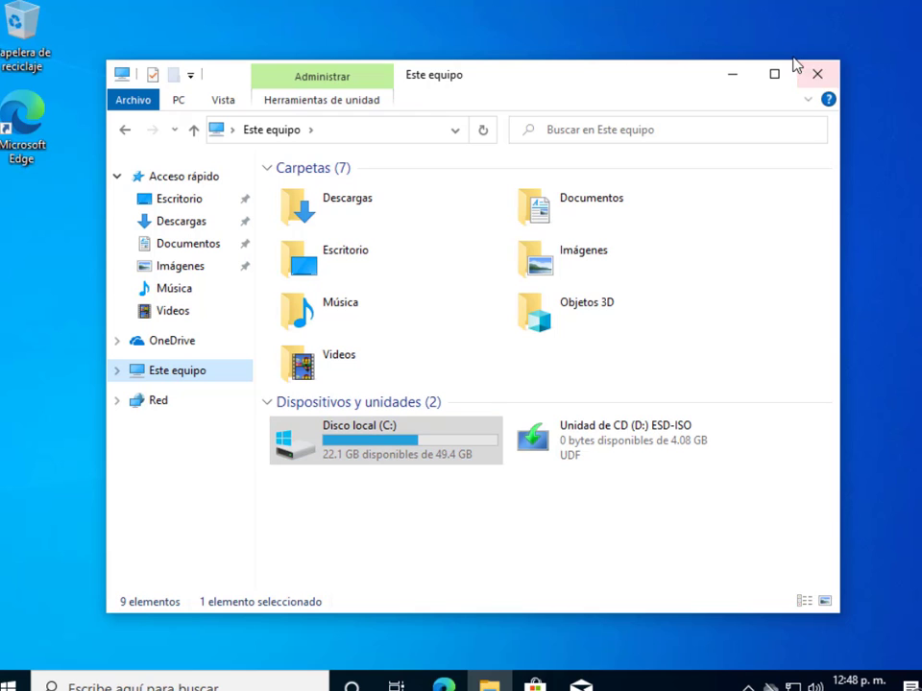
click(817, 74)
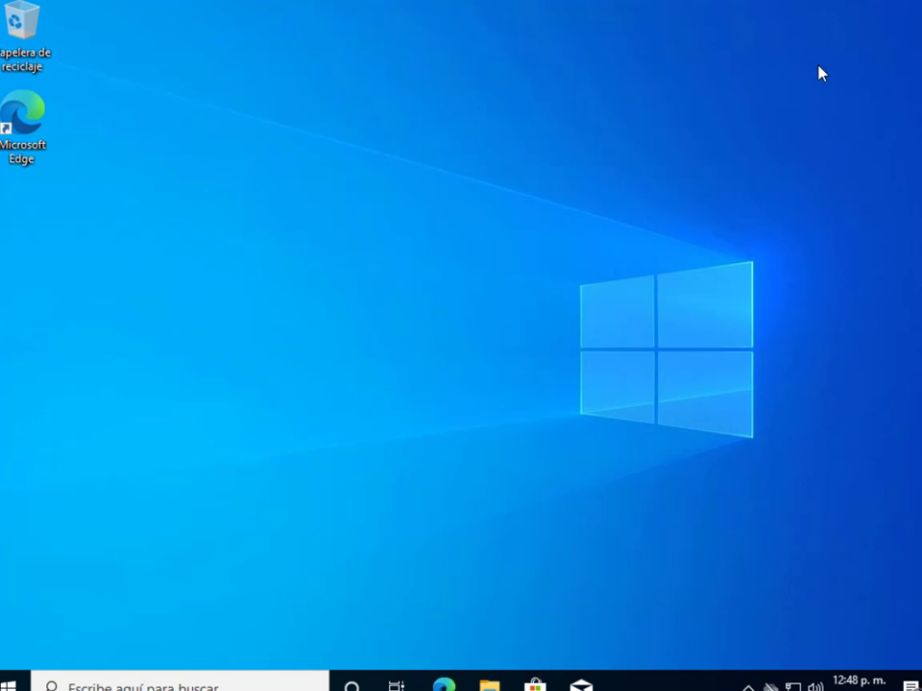